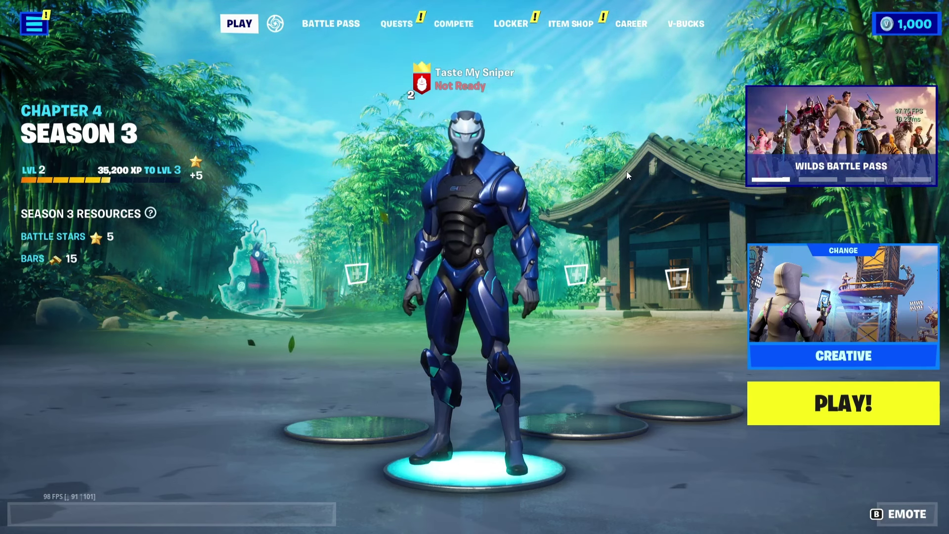
# Minimize Fortnite with Win+D to show the Windows desktop
pyautogui.press('super+d')
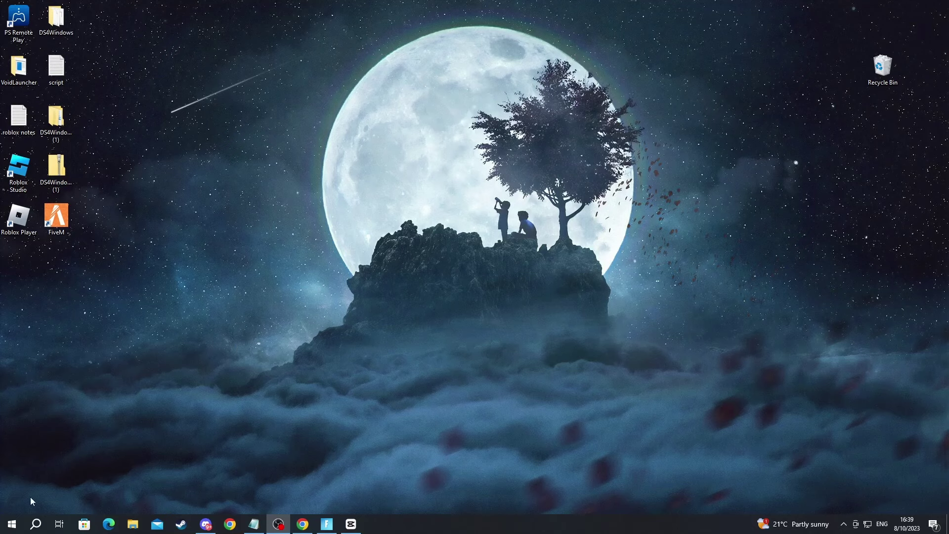
# Search 'epic games' and open the Epic Games Launcher shortcut's file location
pyautogui.click(36, 525)
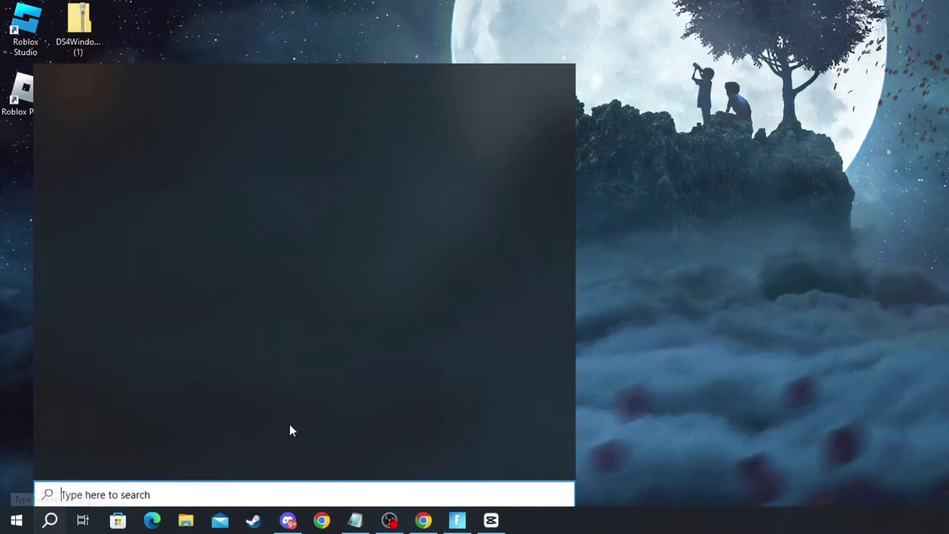
pyautogui.write('epic games')
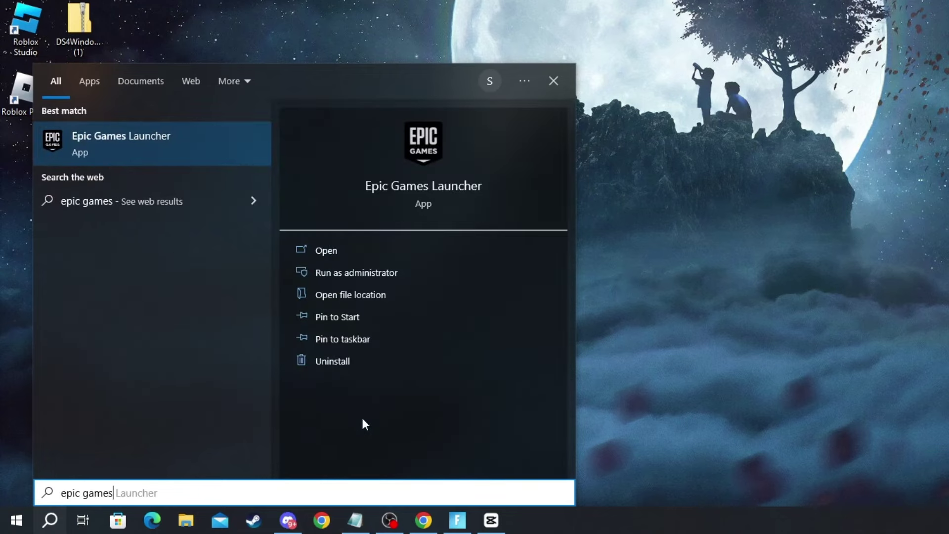
pyautogui.rightClick(98, 153)
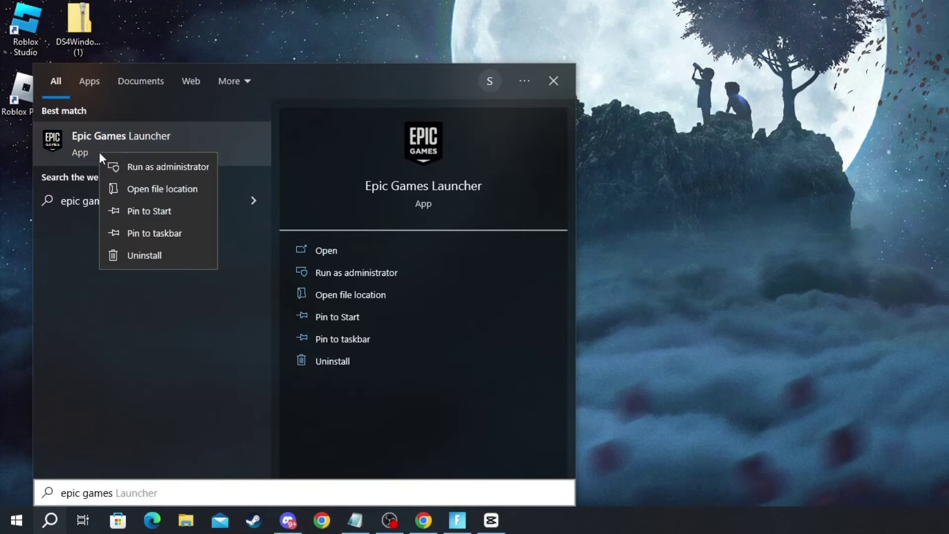
pyautogui.click(141, 189)
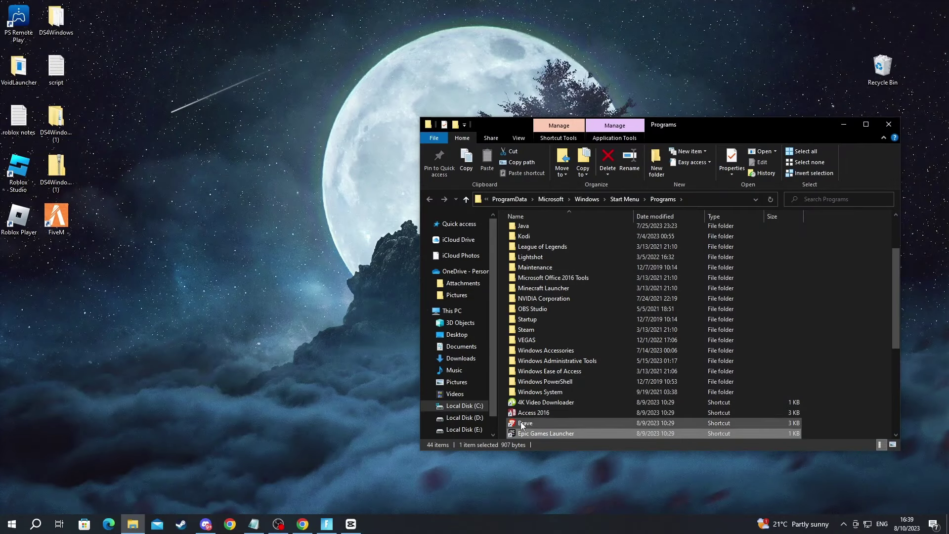
pyautogui.scroll(-2, 520, 432)
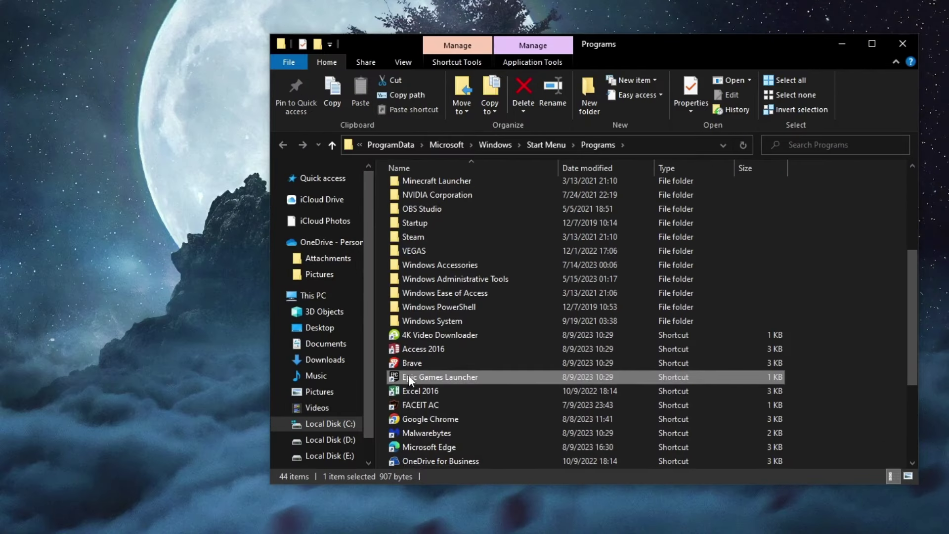
pyautogui.rightClick(523, 369)
pyautogui.click(440, 366)
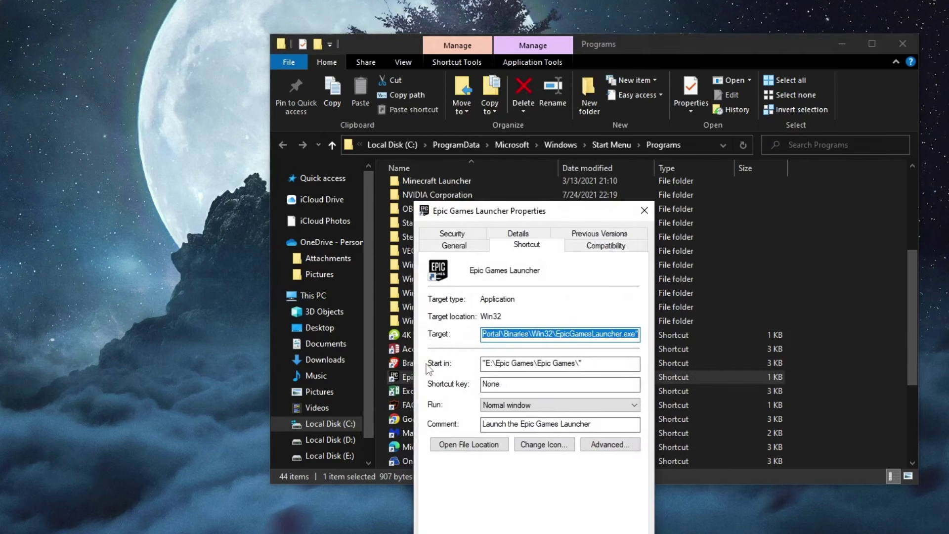
pyautogui.click(497, 334)
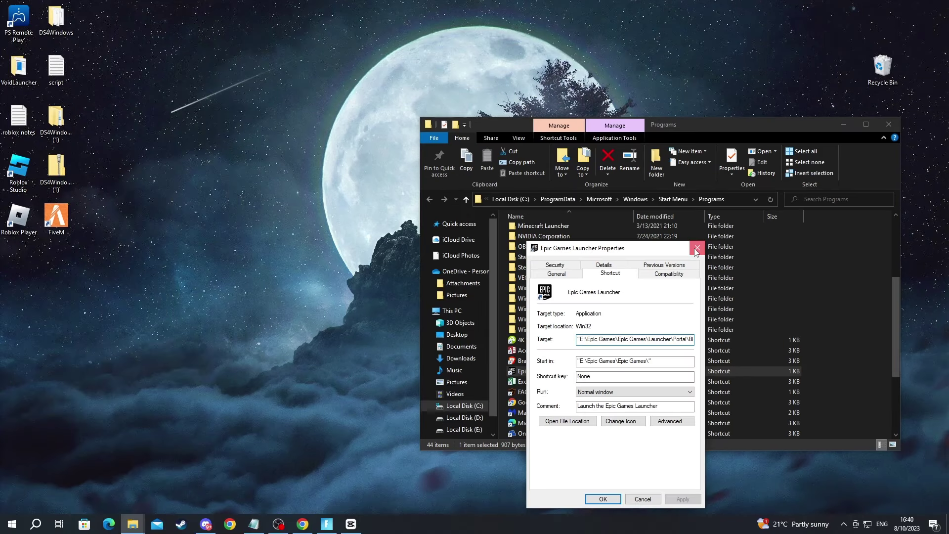
# Close the shortcut properties, center File Explorer, and open E:\Epic Games
pyautogui.click(644, 210)
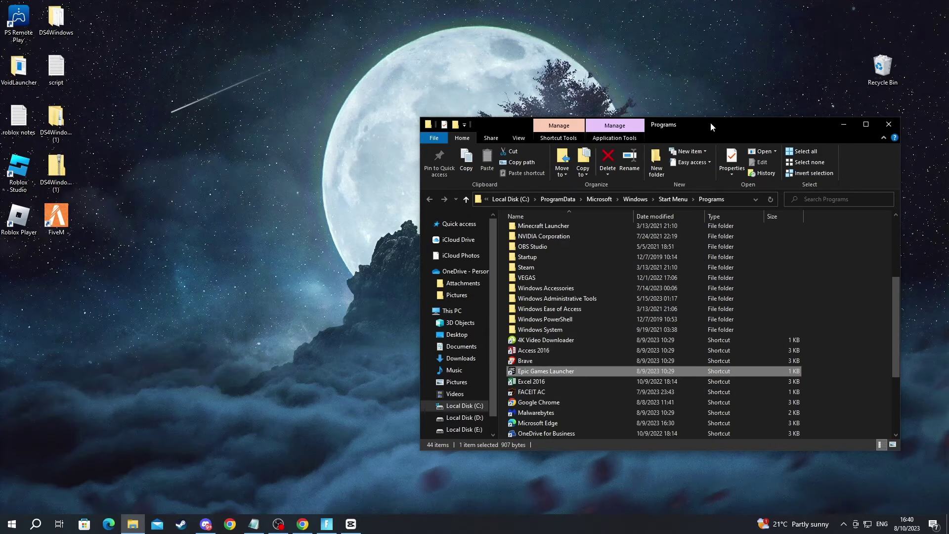
pyautogui.moveTo(710, 124); pyautogui.dragTo(532, 115)
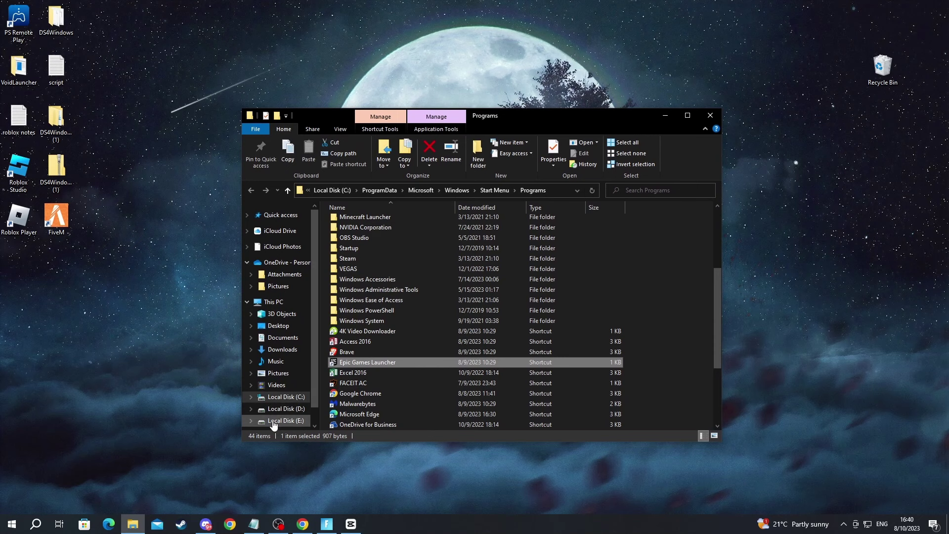
pyautogui.click(273, 421)
pyautogui.doubleClick(350, 295)
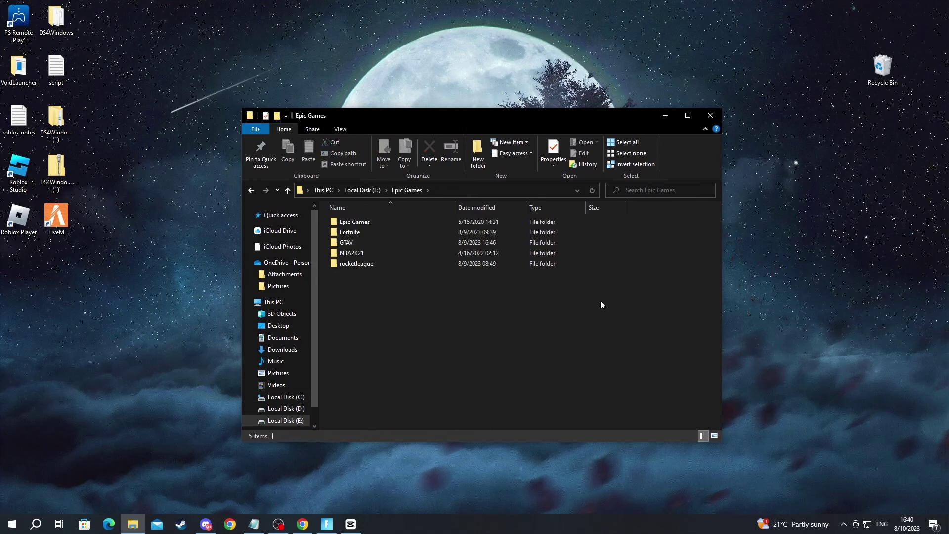
# Open Fortnite\FortniteGame\Binaries\Win64\EasyAntiCheat_Kamu and locate EasyAntiCheat_Setup
pyautogui.doubleClick(351, 233)
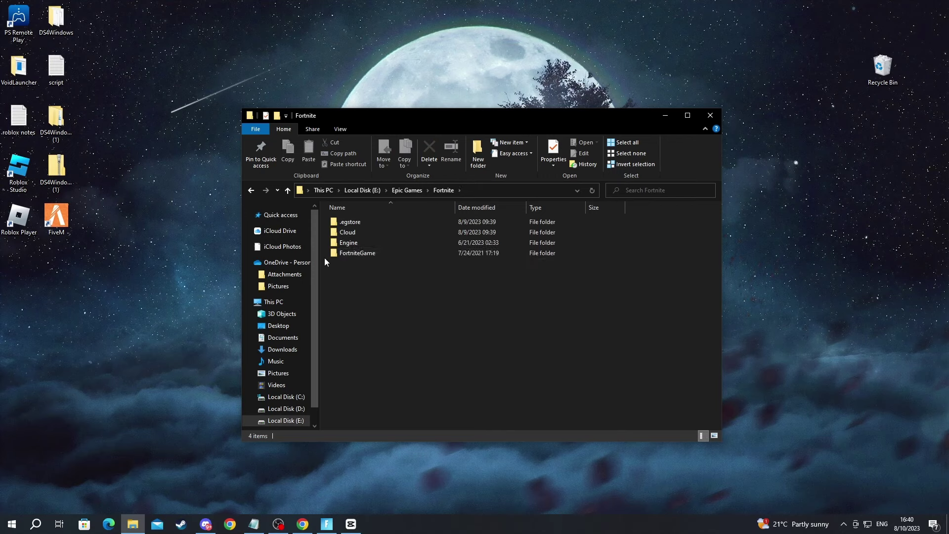
pyautogui.doubleClick(358, 255)
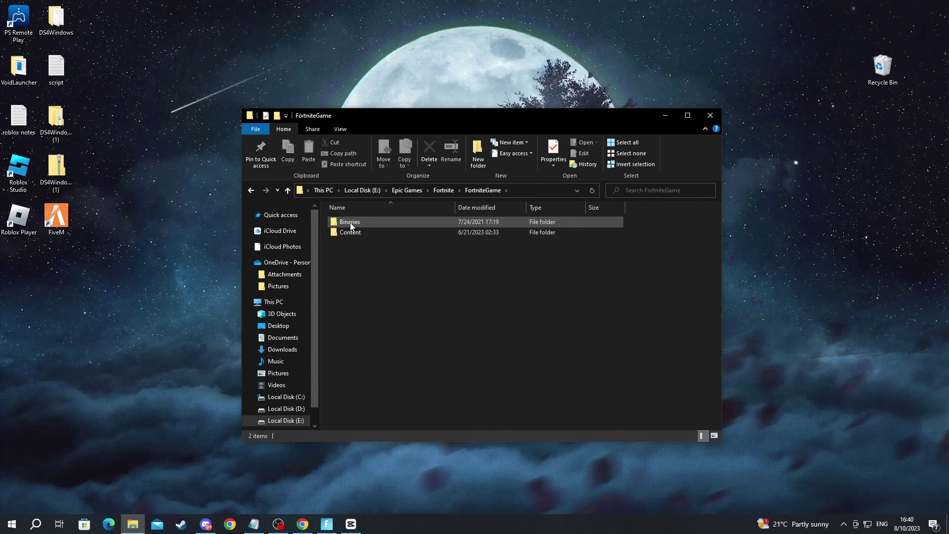
pyautogui.doubleClick(351, 222)
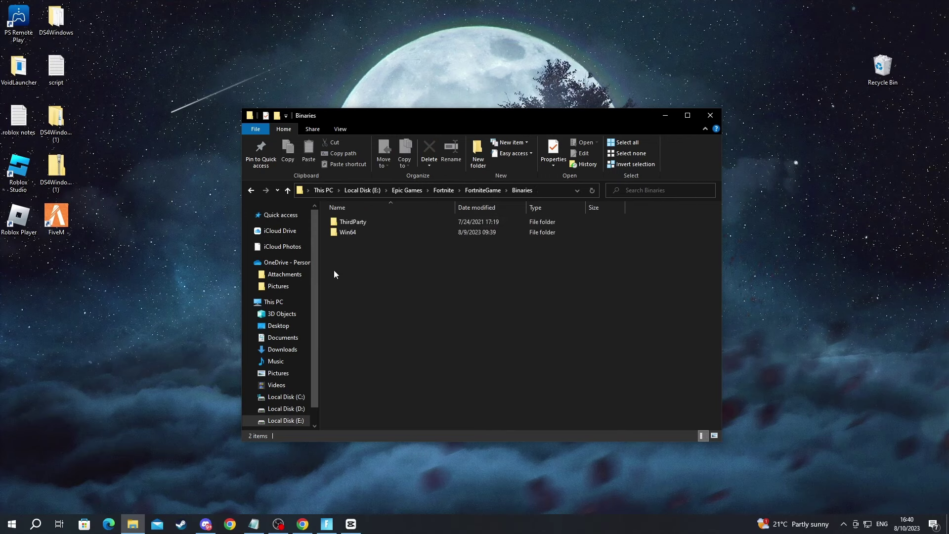
pyautogui.doubleClick(370, 235)
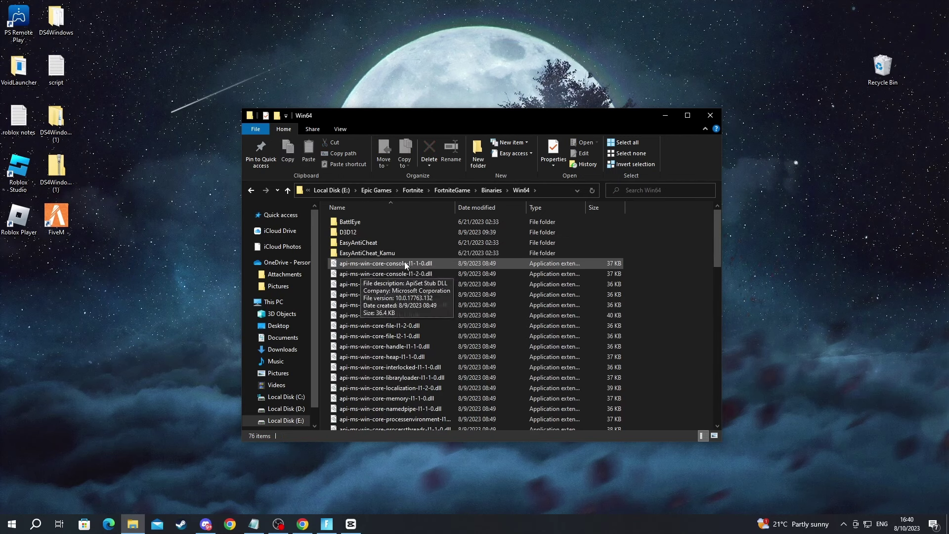
pyautogui.doubleClick(346, 254)
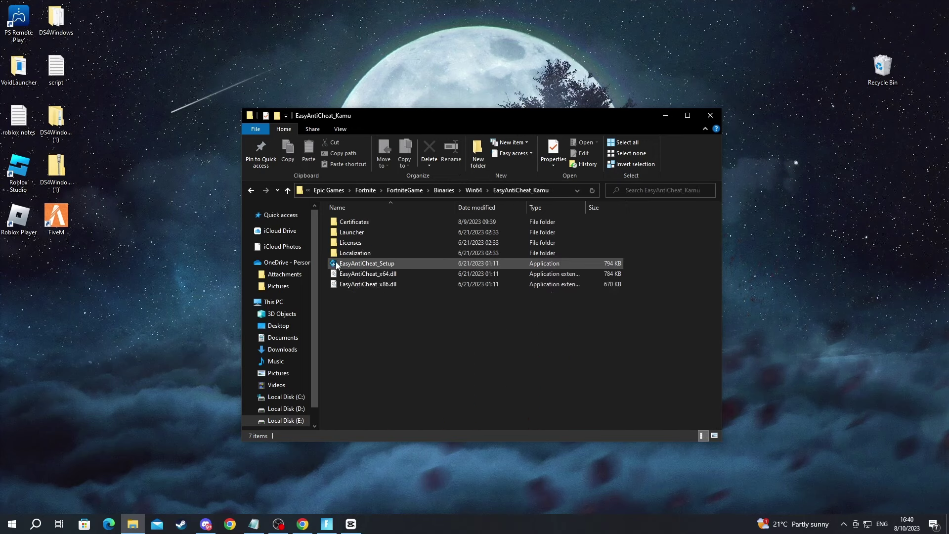
pyautogui.click(368, 264)
pyautogui.click(360, 337)
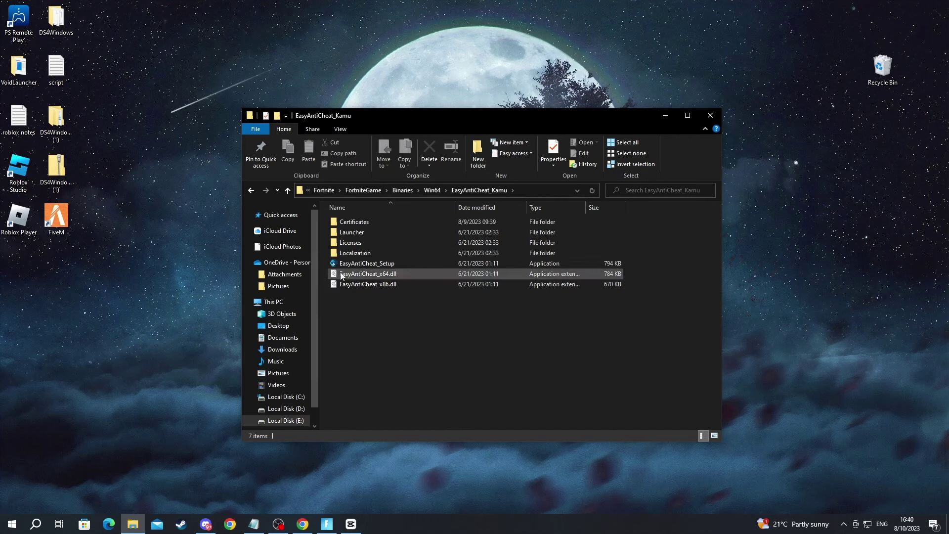
# Run EasyAntiCheat_Setup and repair the service for Current (Game 217)
pyautogui.doubleClick(362, 266)
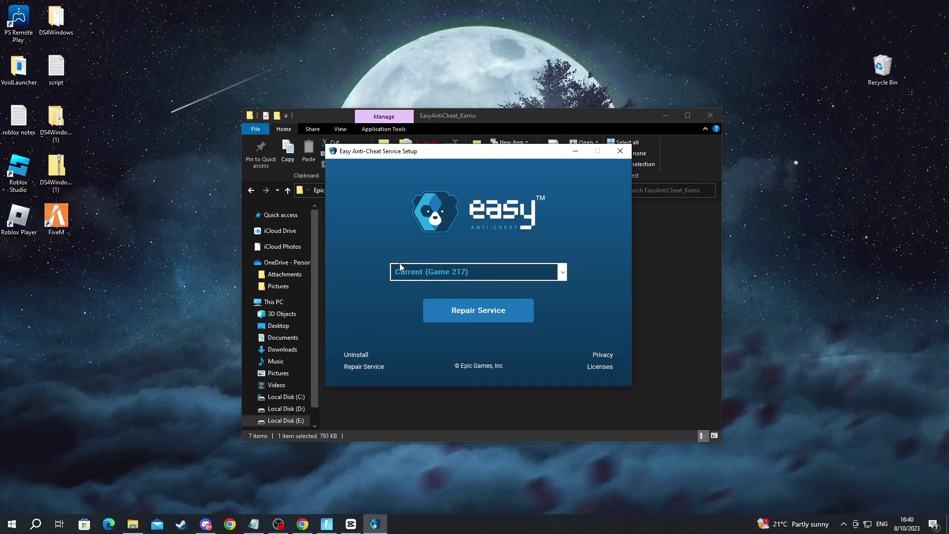
pyautogui.click(464, 274)
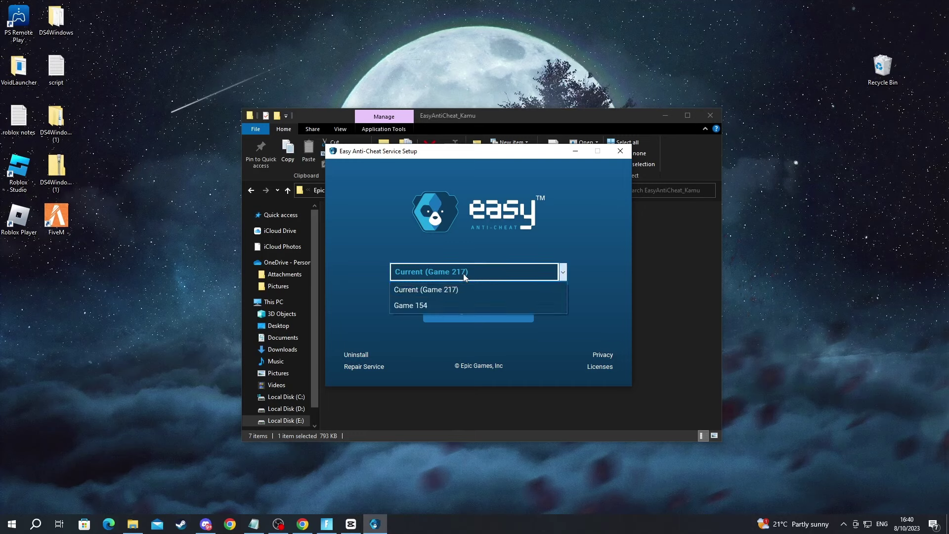
pyautogui.click(405, 289)
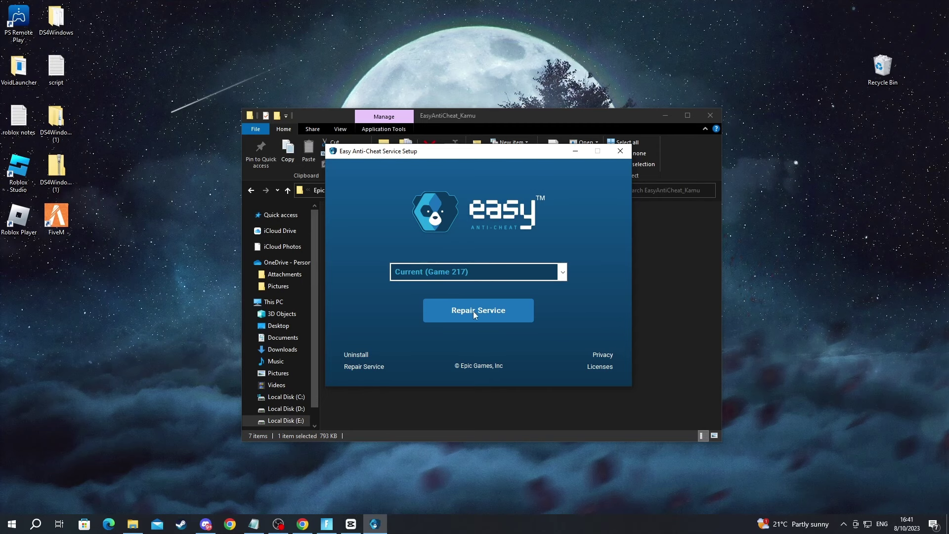
pyautogui.click(502, 313)
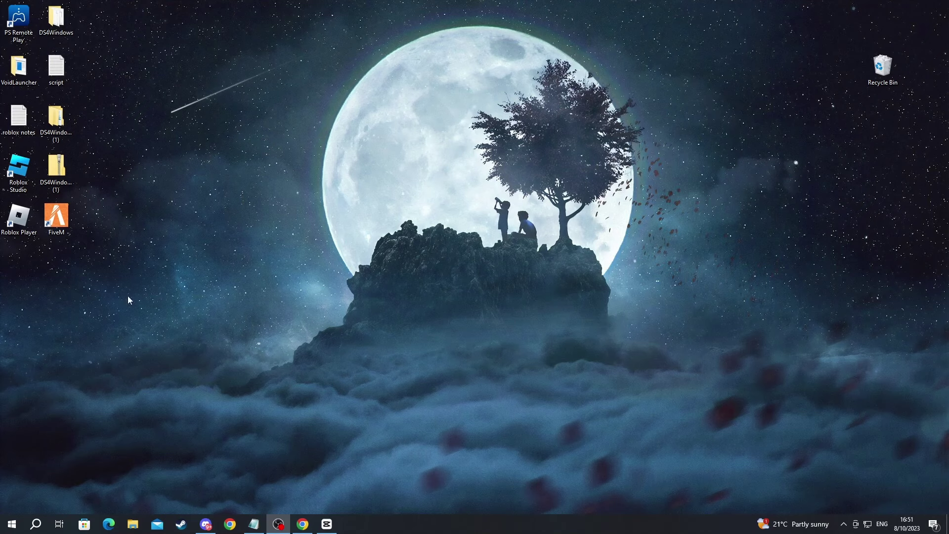
# Open Windows Security's Virus & threat protection settings and go to Exclusions
pyautogui.click(44, 521)
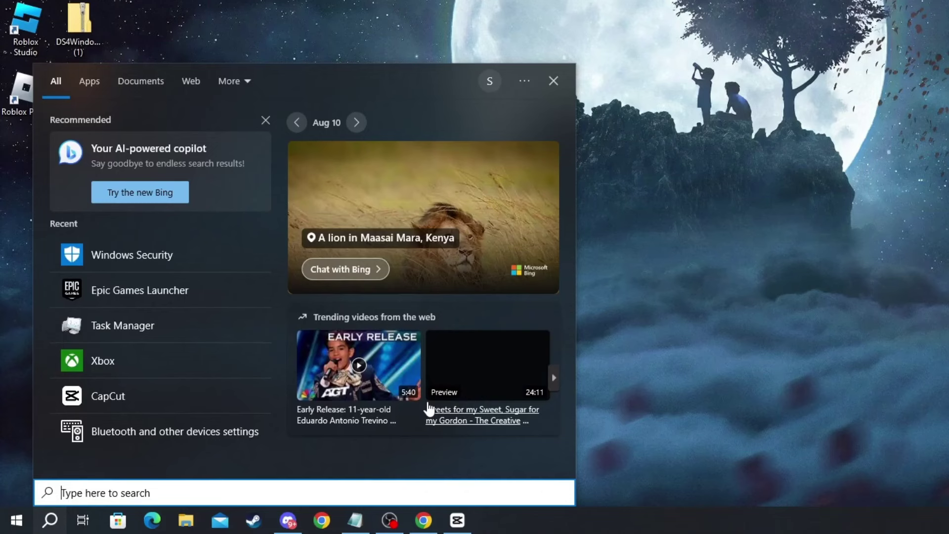
pyautogui.write('windows security')
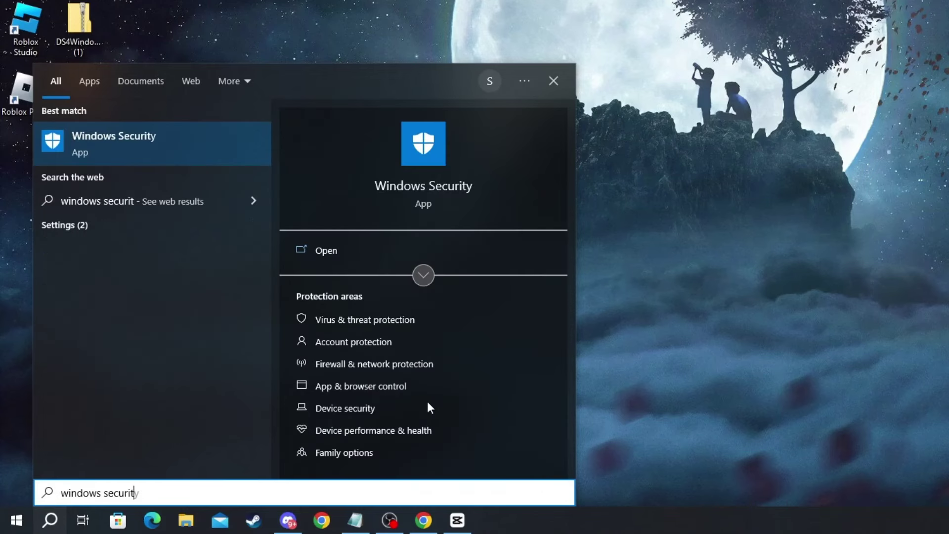
pyautogui.click(90, 154)
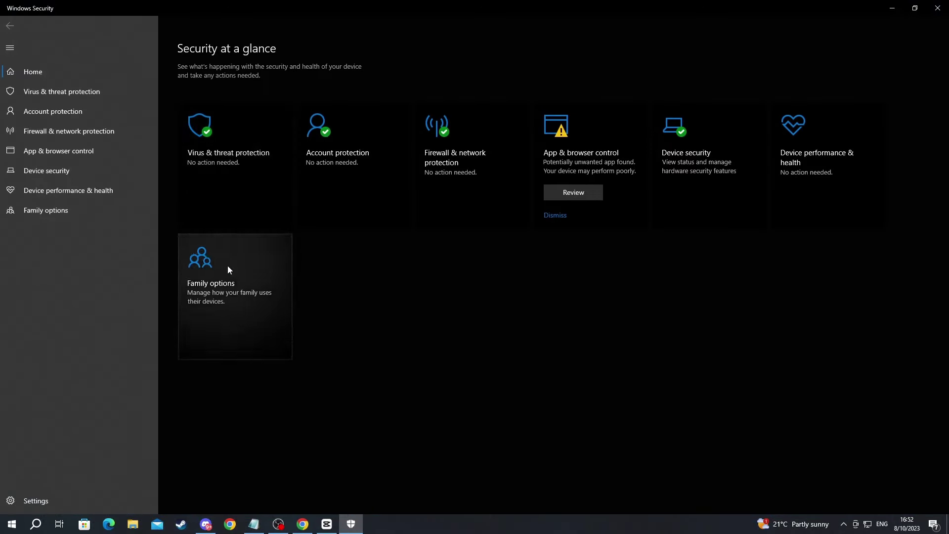
pyautogui.click(227, 161)
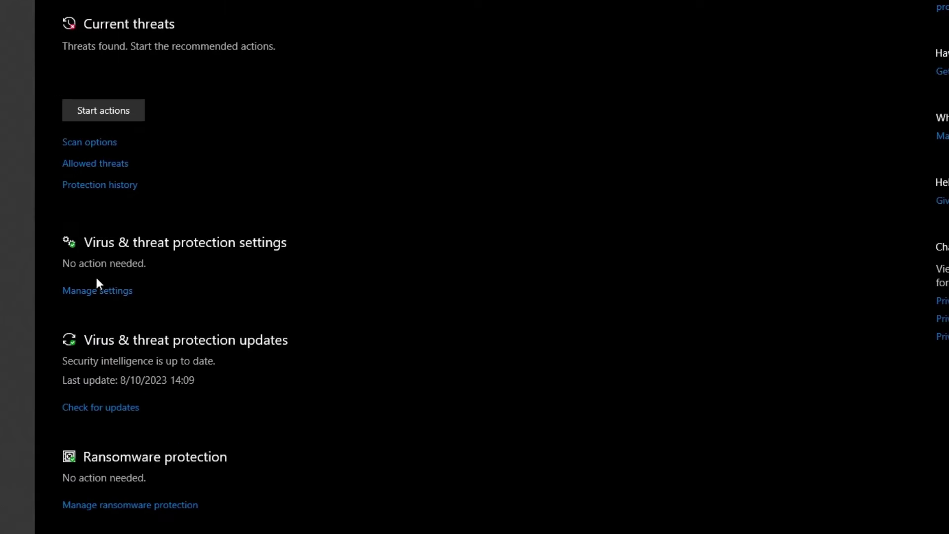
pyautogui.click(98, 290)
pyautogui.scroll(-4, 247, 334)
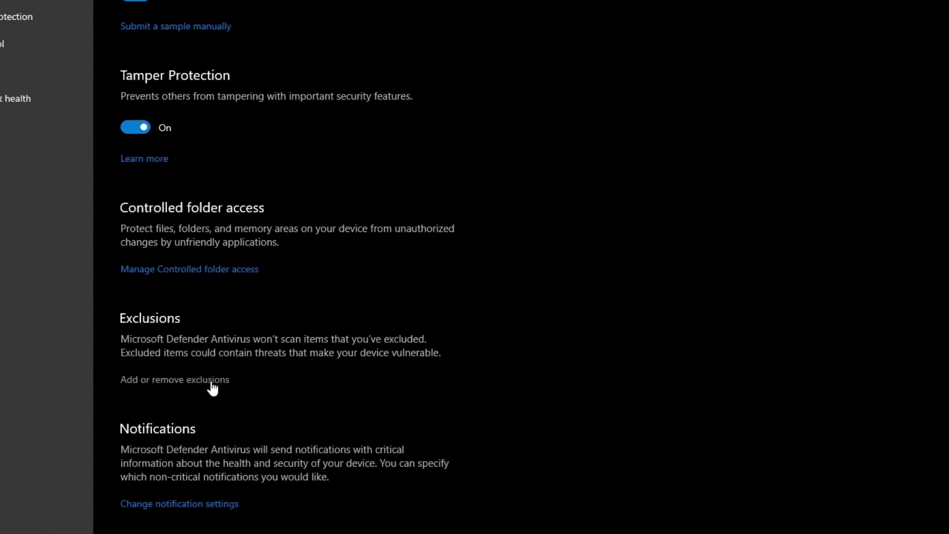
pyautogui.click(212, 388)
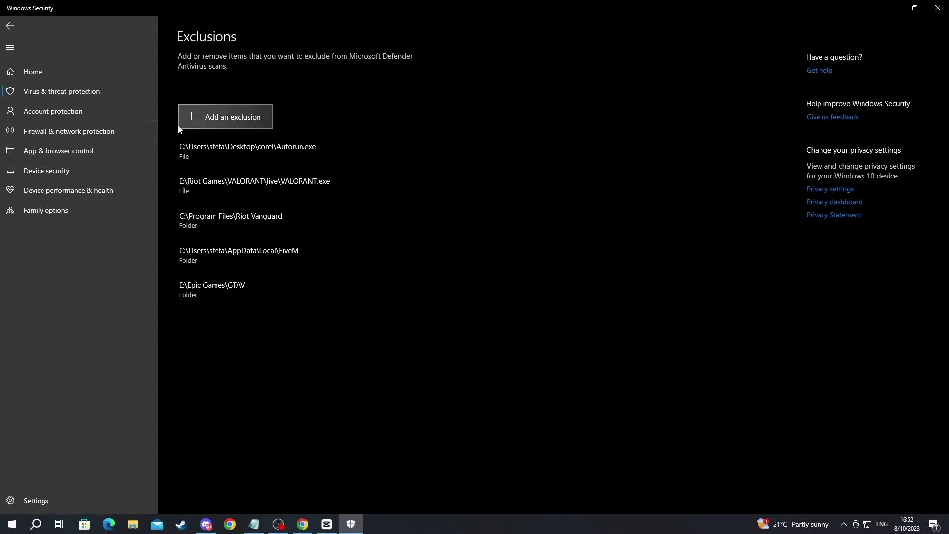
# Add the E:\Epic Games\Fortnite folder as a folder exclusion
pyautogui.click(216, 120)
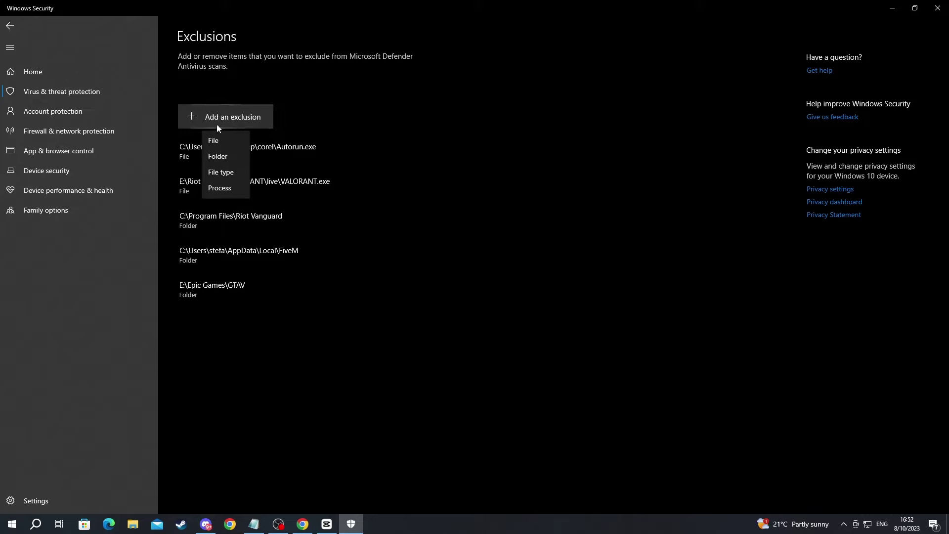
pyautogui.click(231, 156)
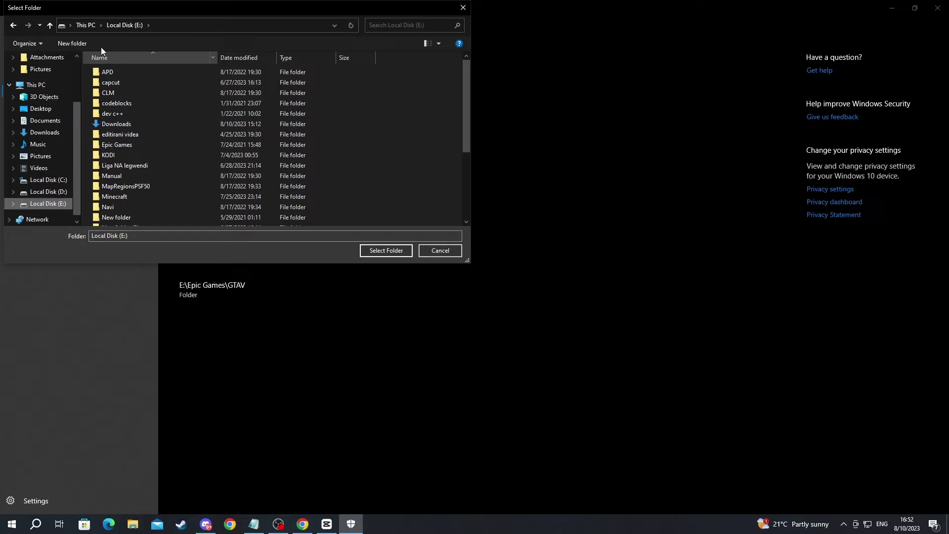
pyautogui.doubleClick(137, 147)
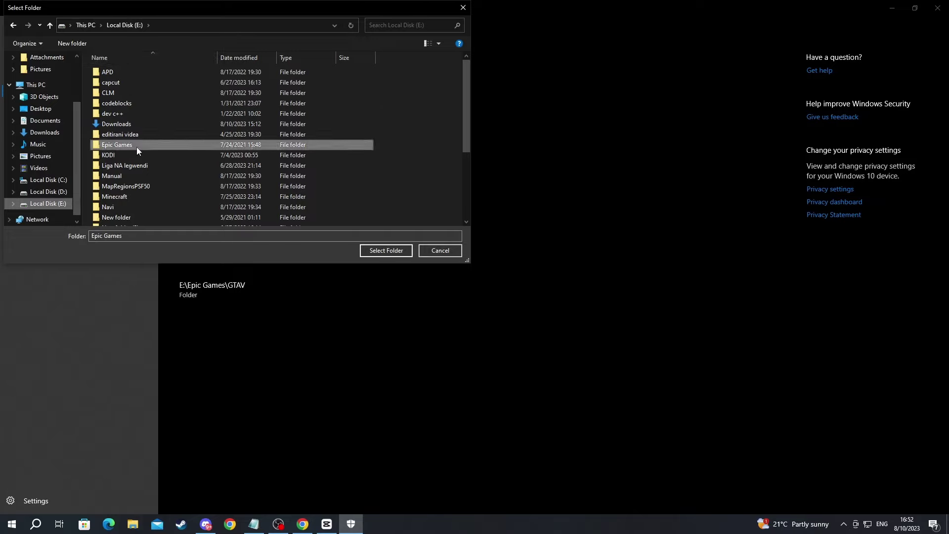
pyautogui.click(107, 84)
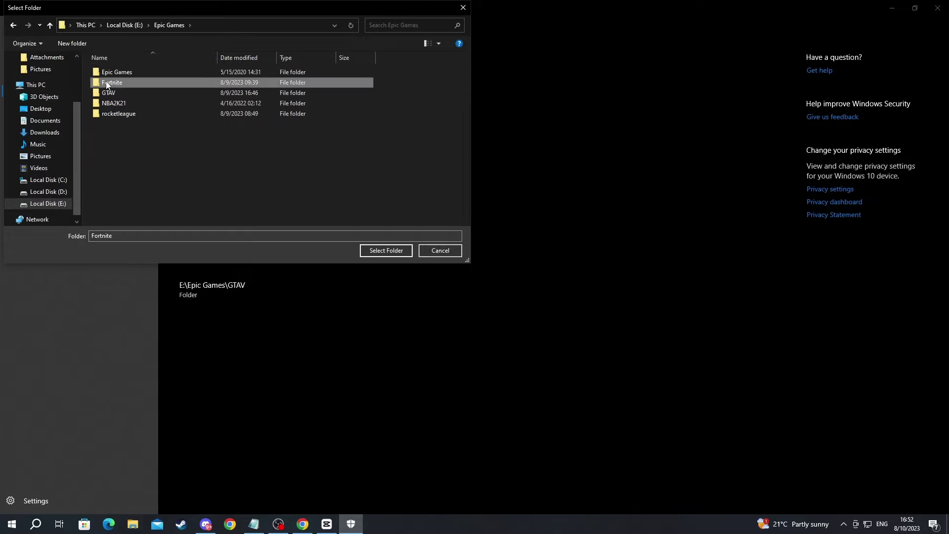
pyautogui.click(386, 251)
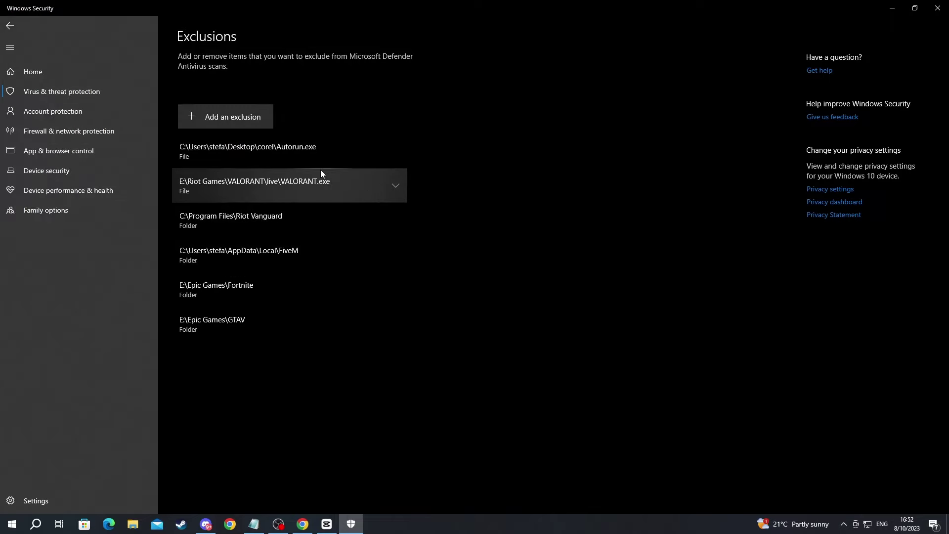
# Close the Windows Security window
pyautogui.click(937, 8)
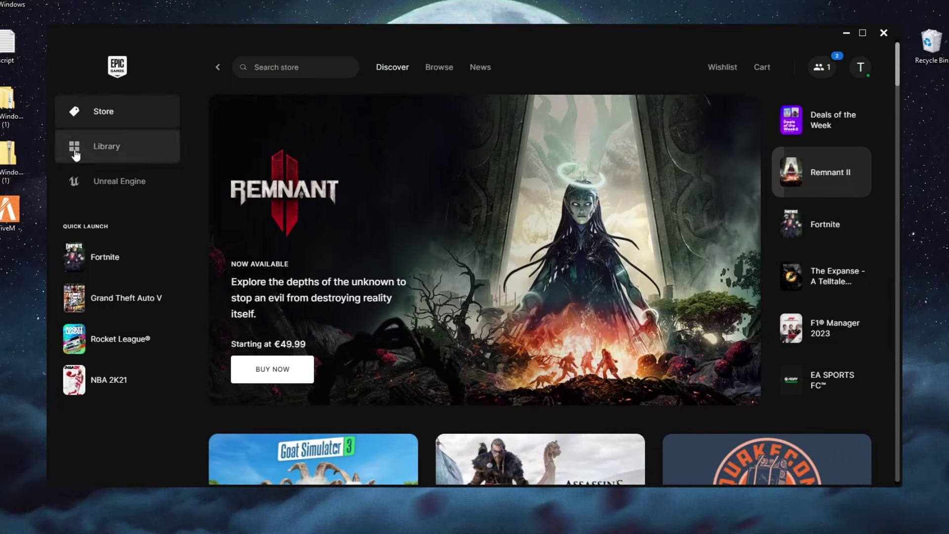
# Open Fortnite's Manage options from the Epic Games Library
pyautogui.click(119, 166)
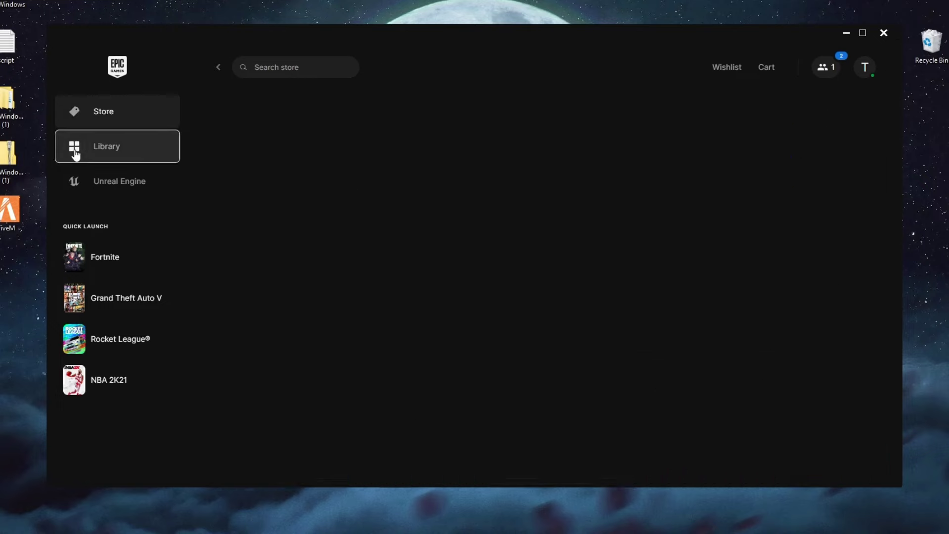
pyautogui.scroll(-5, 302, 267)
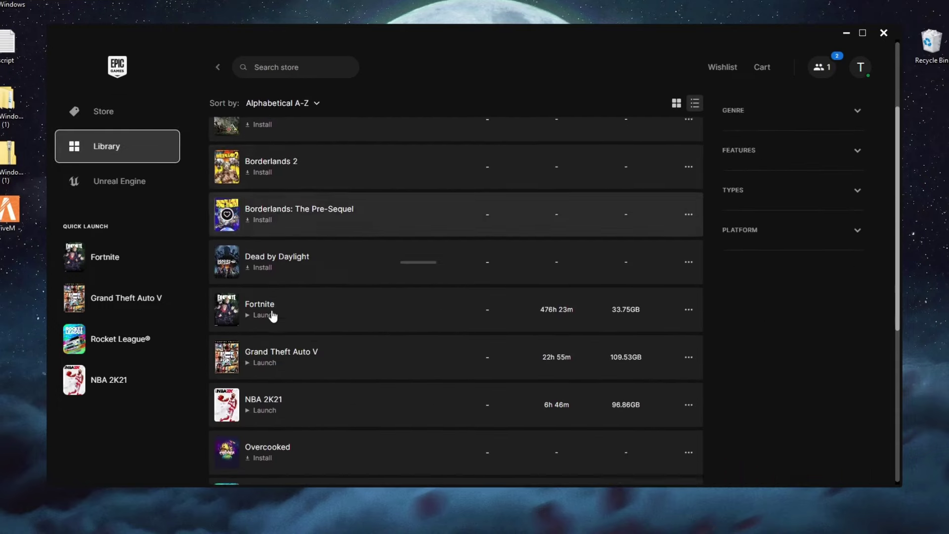
pyautogui.scroll(-1, 273, 316)
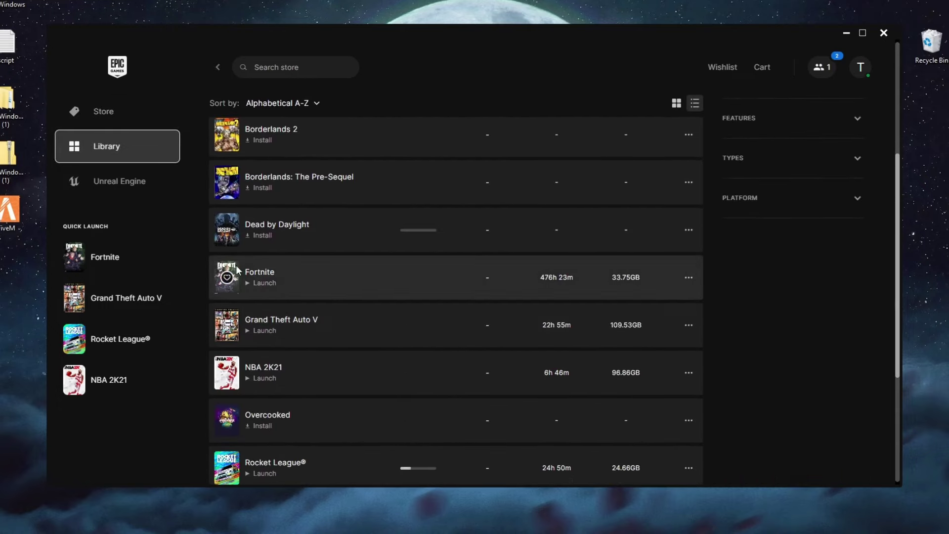
pyautogui.click(688, 281)
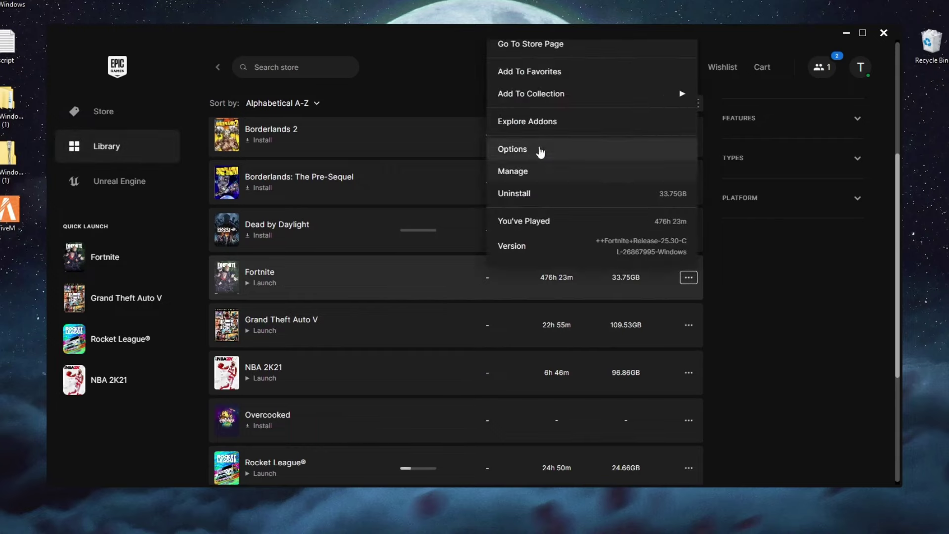
pyautogui.click(514, 178)
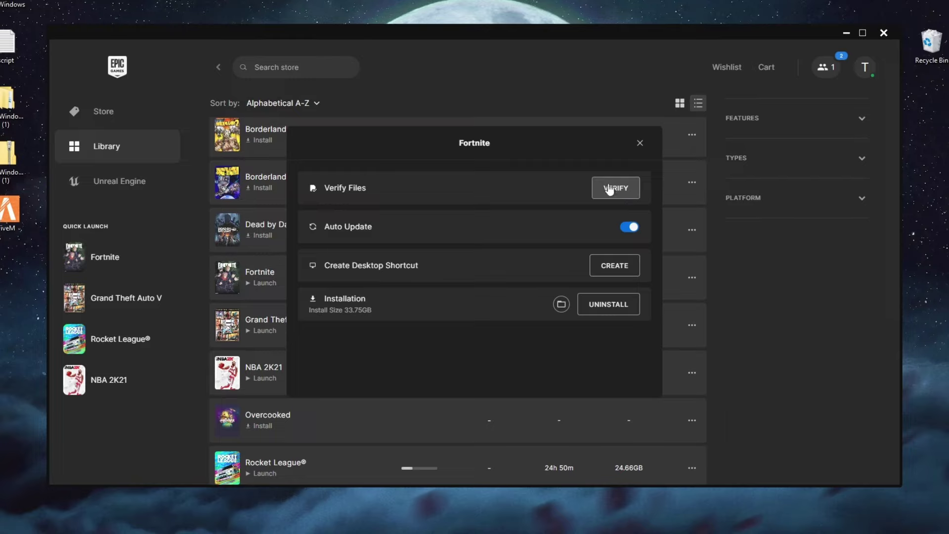
# Look over the Verify Files option, close the dialog, and minimize the launcher
pyautogui.moveTo(324, 189); pyautogui.dragTo(369, 189)
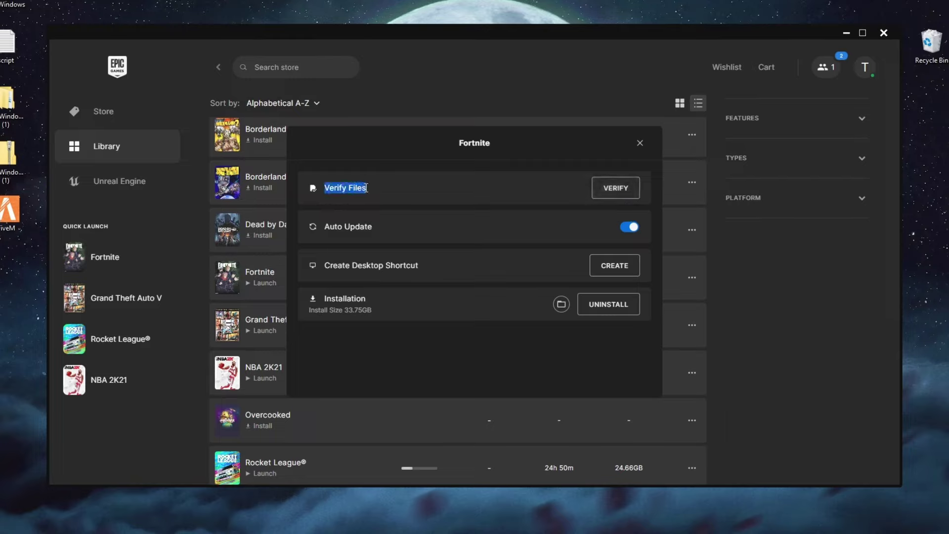
pyautogui.click(393, 187)
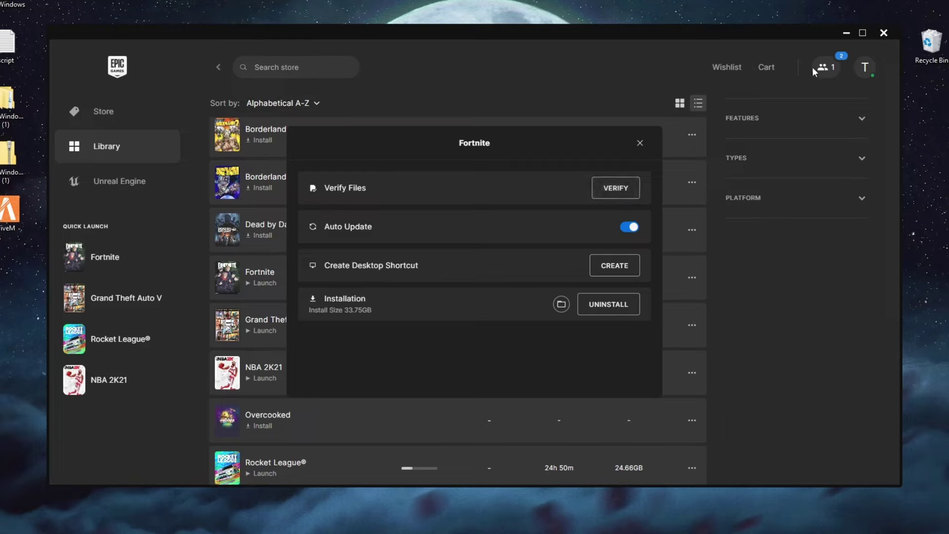
pyautogui.click(639, 143)
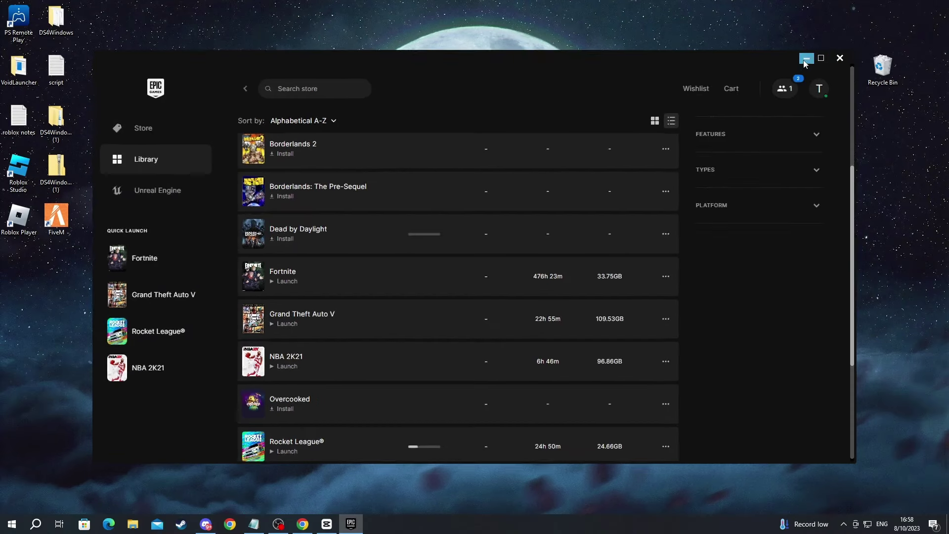
pyautogui.click(845, 34)
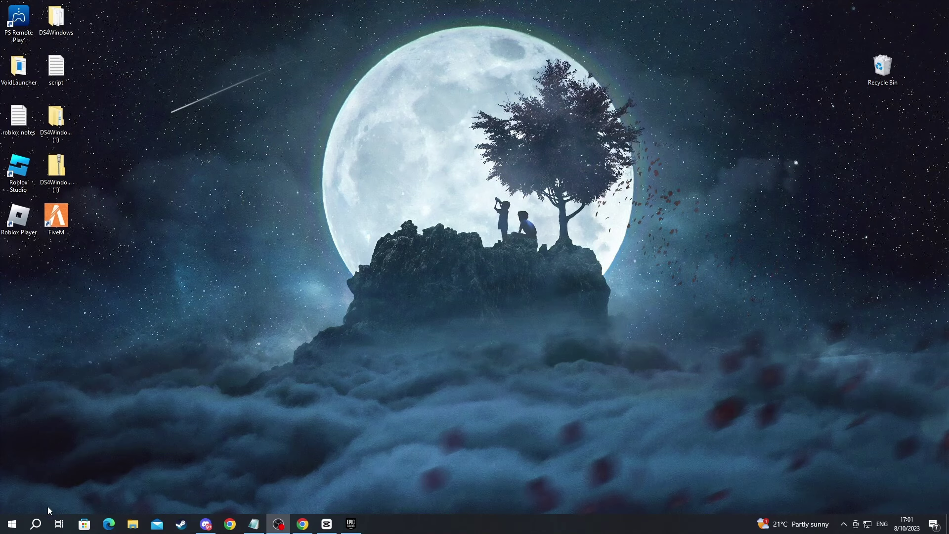
# Search 'device manager', launch it, and move its window to the screen centre
pyautogui.click(36, 525)
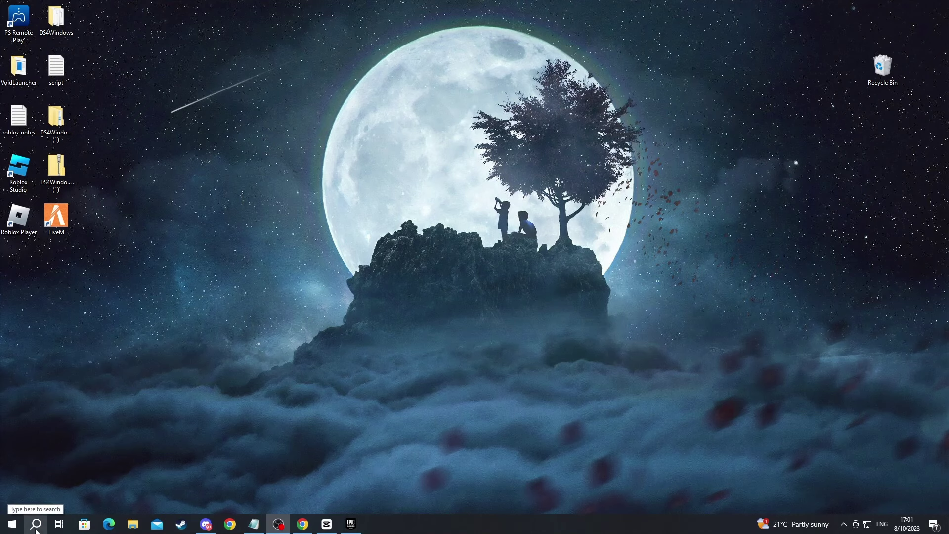
pyautogui.write('device manager')
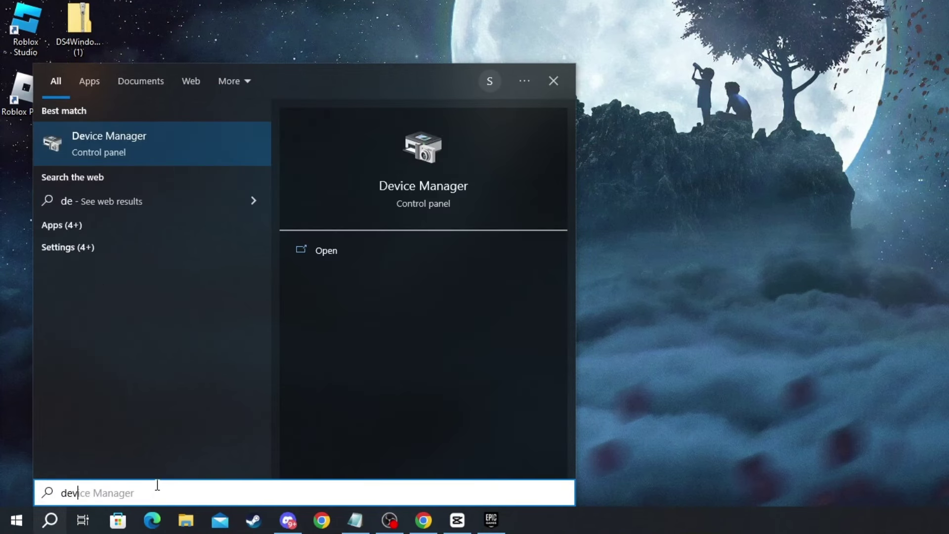
pyautogui.click(100, 159)
pyautogui.click(70, 268)
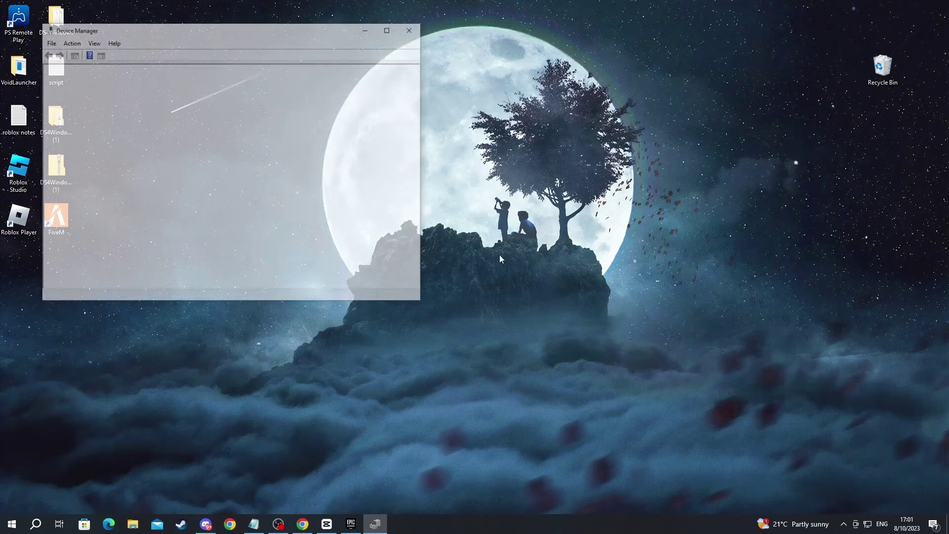
pyautogui.moveTo(203, 29); pyautogui.dragTo(416, 114)
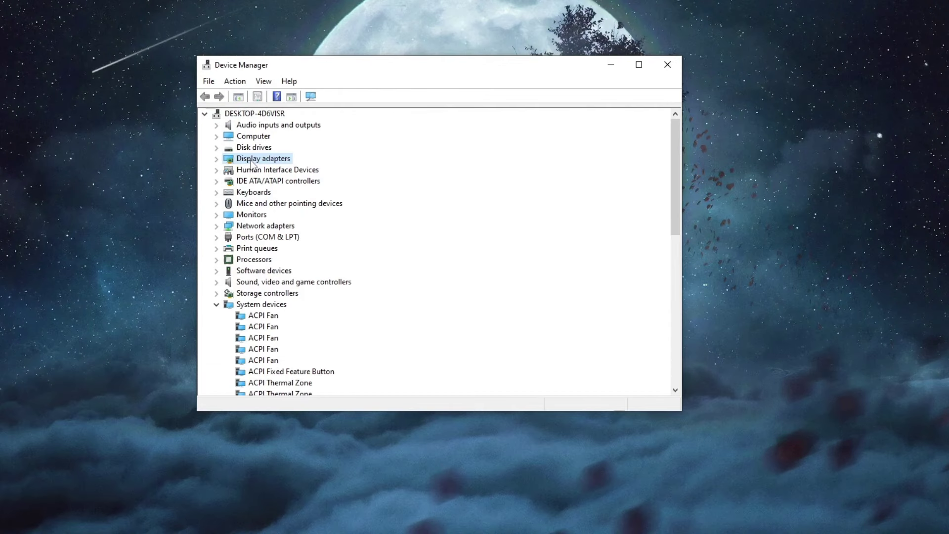
# Auto-search for an NVIDIA GeForce GTX 960 driver update, then close the results and Device Manager
pyautogui.doubleClick(298, 183)
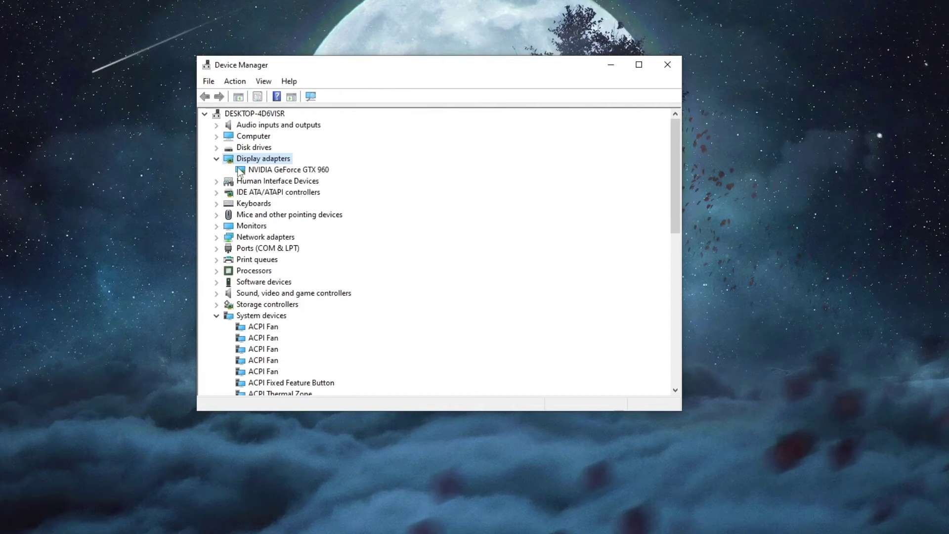
pyautogui.click(277, 170)
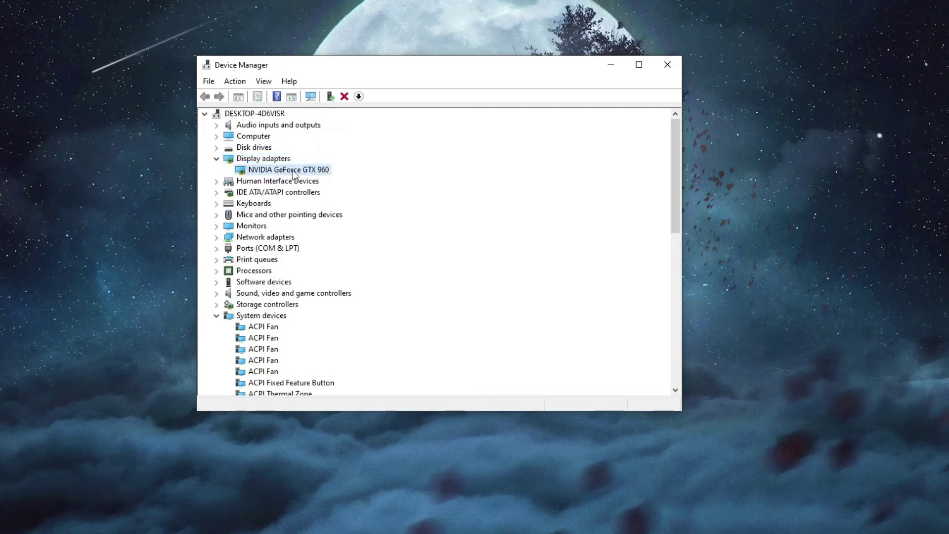
pyautogui.rightClick(292, 171)
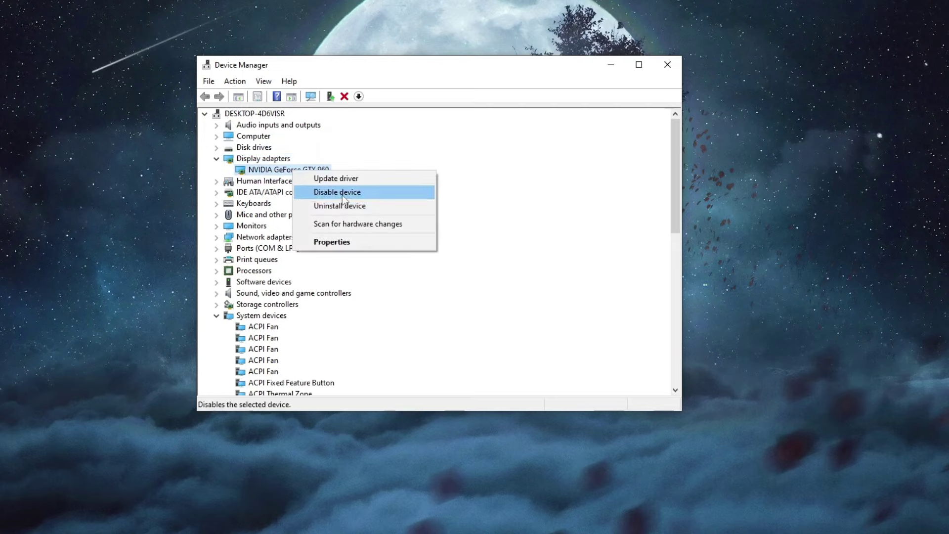
pyautogui.click(340, 181)
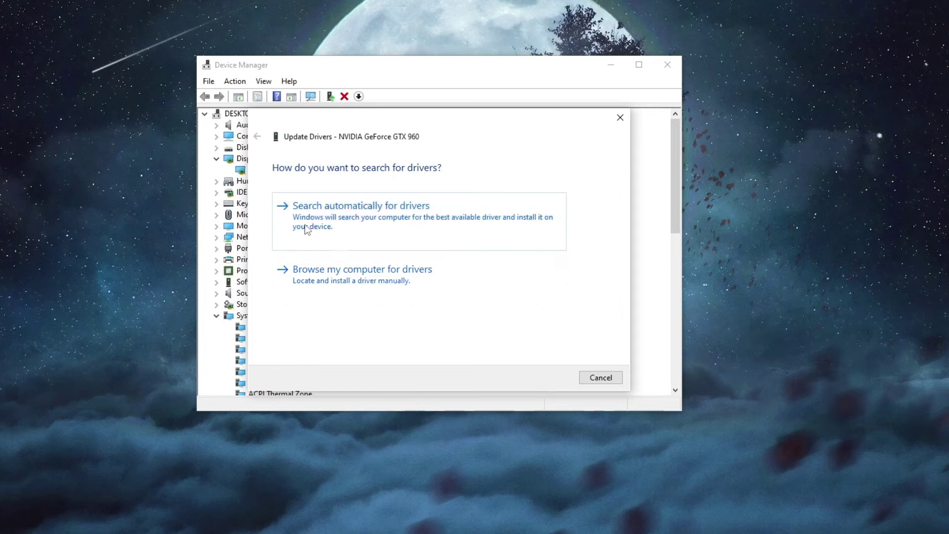
pyautogui.click(353, 217)
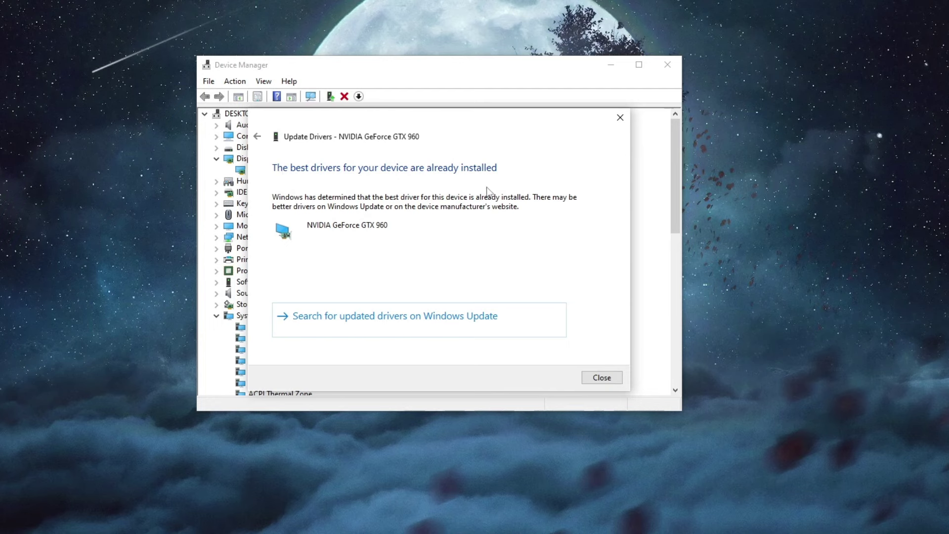
pyautogui.click(602, 377)
pyautogui.click(667, 65)
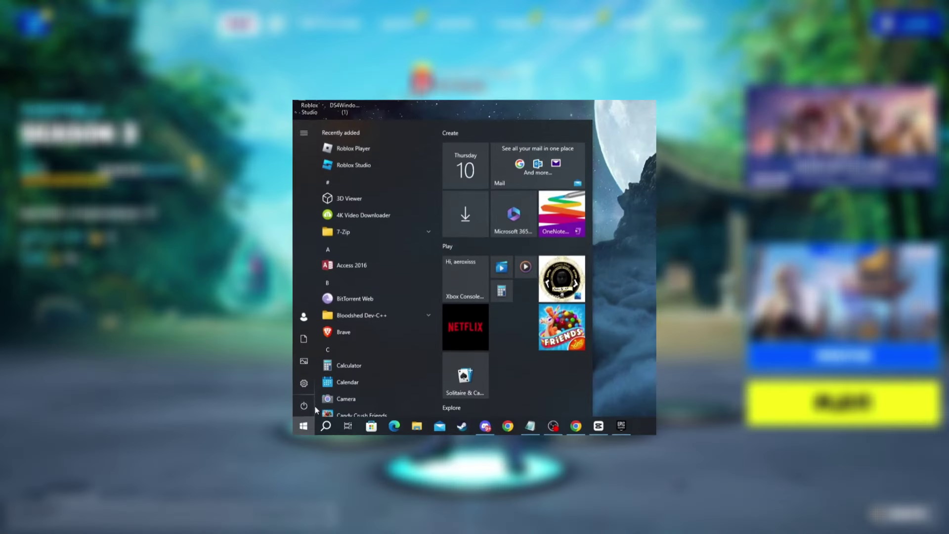
# Show the Start menu power options: Sleep, Shut down and Restart
pyautogui.click(305, 406)
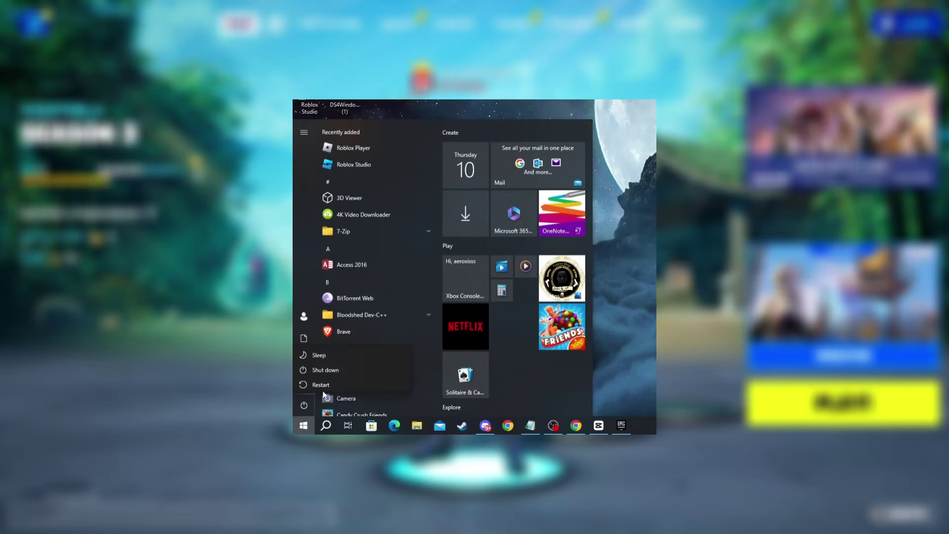